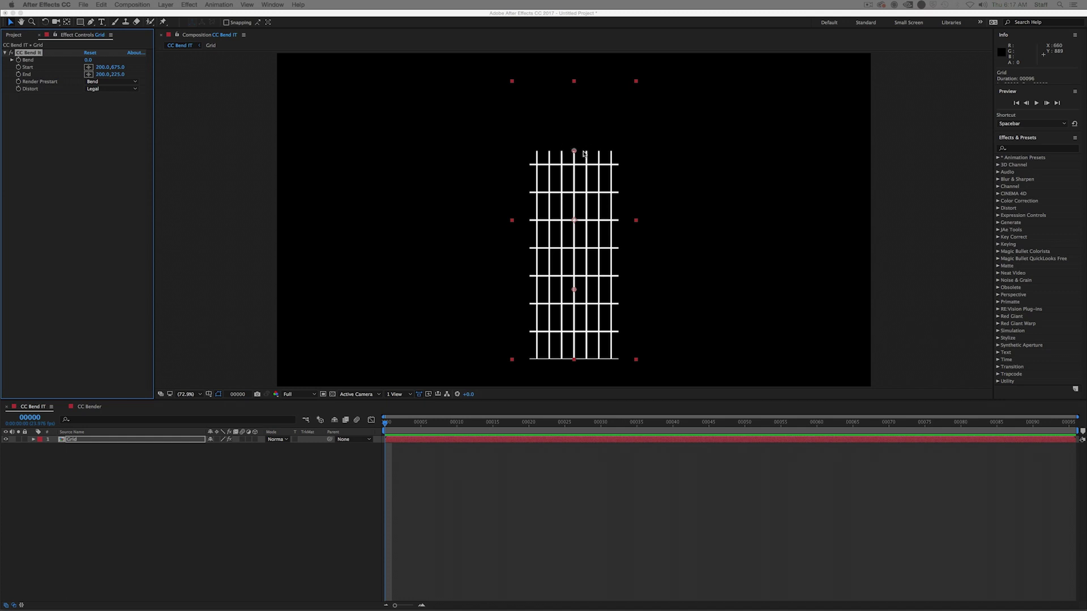
# Set CC Bend It's Distort to Extended, then try Start Y at 936 and undo it.
pyautogui.click(111, 90)
pyautogui.click(113, 106)
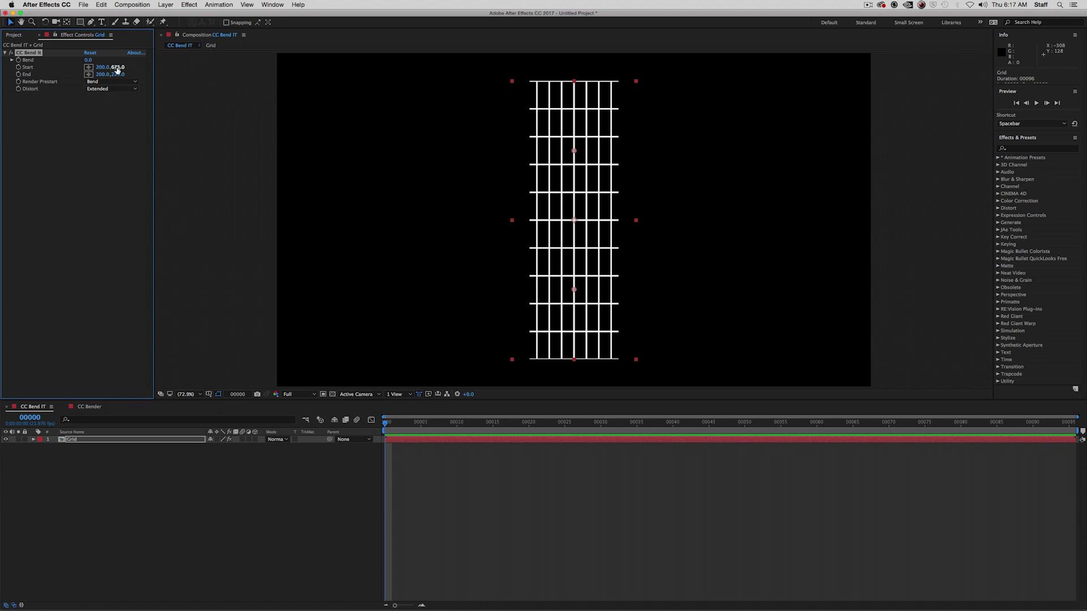
pyautogui.moveTo(117, 68); pyautogui.dragTo(222, 74)
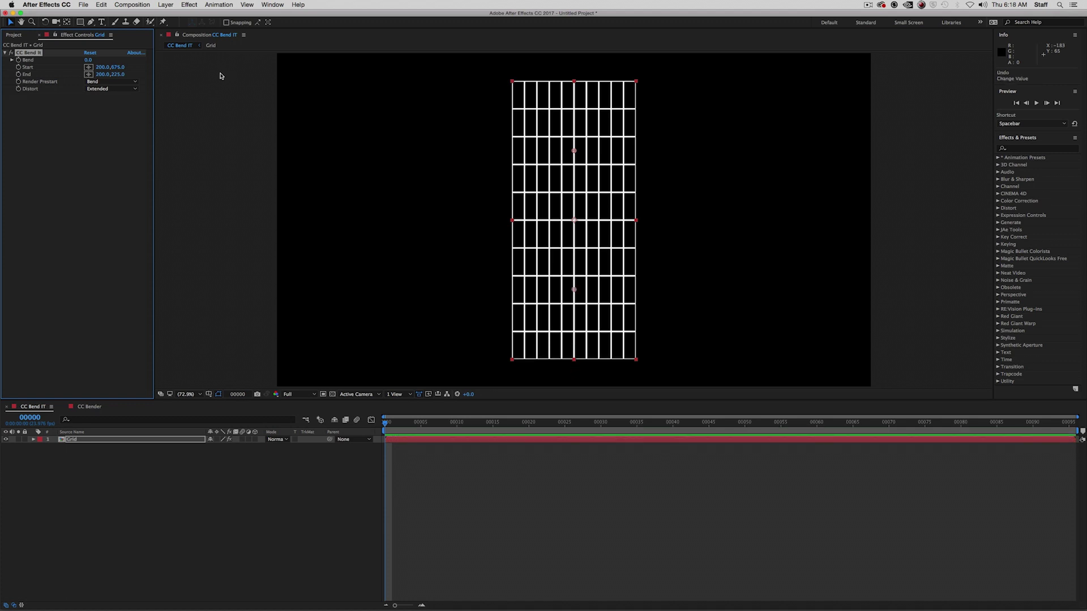
pyautogui.press('super+z')
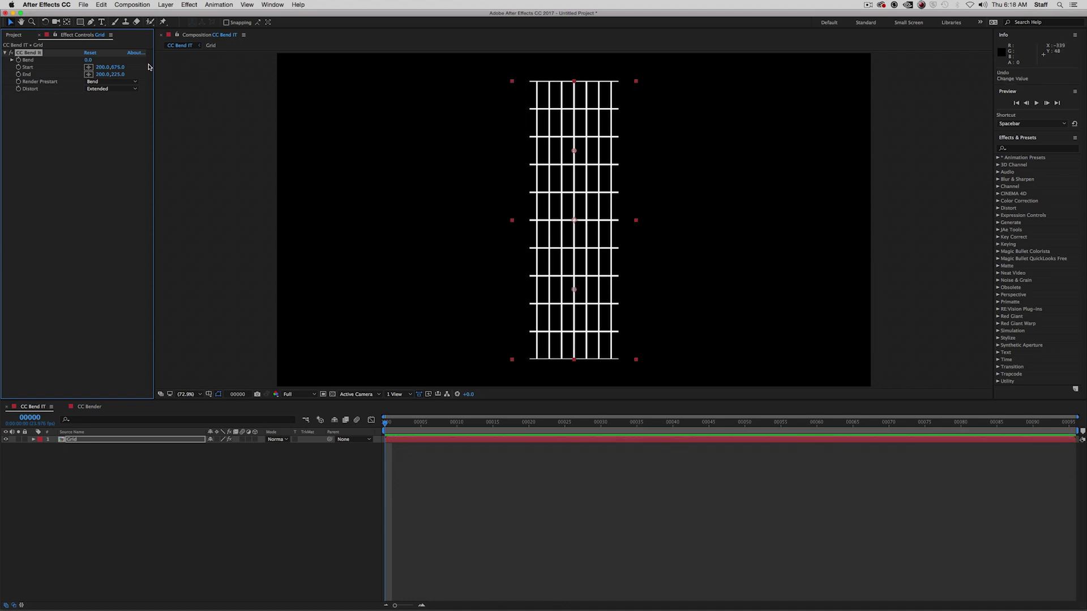
pyautogui.click(100, 67)
# Shift CC Bend It's Start X to 323 and raise Bend to 42.
pyautogui.press('Return')
pyautogui.moveTo(102, 69); pyautogui.dragTo(157, 74)
pyautogui.moveTo(88, 60)
pyautogui.mouseDown()
pyautogui.moveTo(106, 62)
pyautogui.moveTo(65, 61)
pyautogui.moveTo(106, 62)
pyautogui.mouseUp()
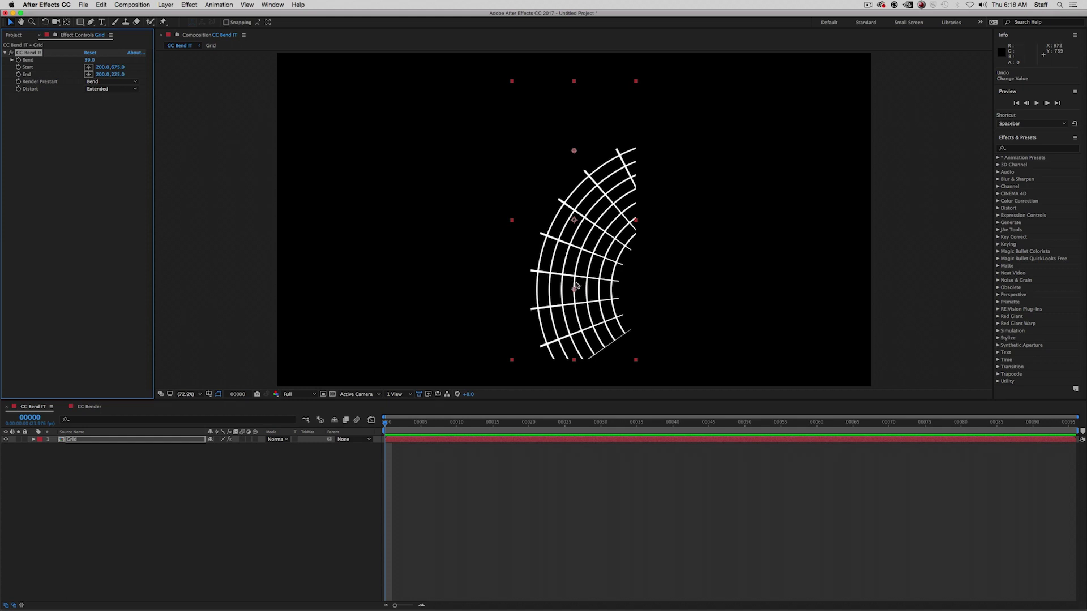
# Cycle CC Bend It's Render Prestart through None, Static and Bend, ending on Mirror.
pyautogui.click(121, 81)
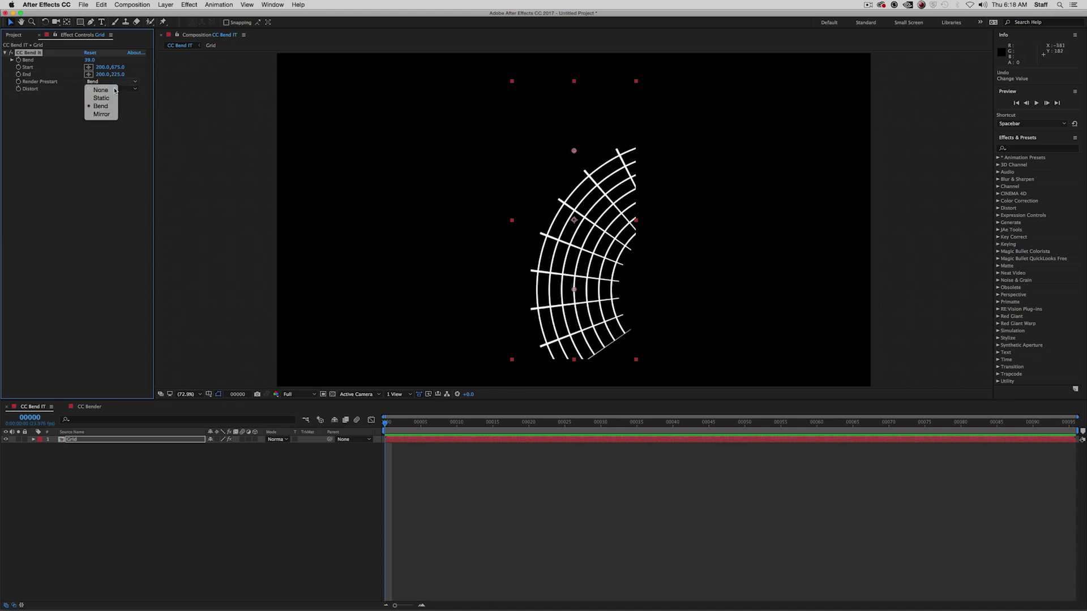
pyautogui.click(115, 90)
pyautogui.click(109, 83)
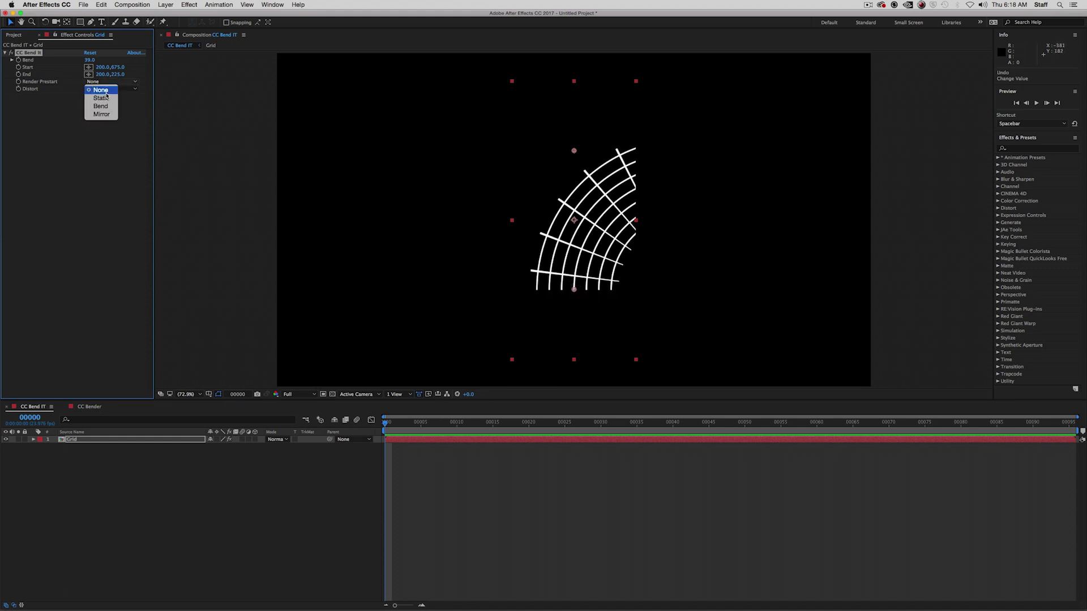
pyautogui.click(101, 98)
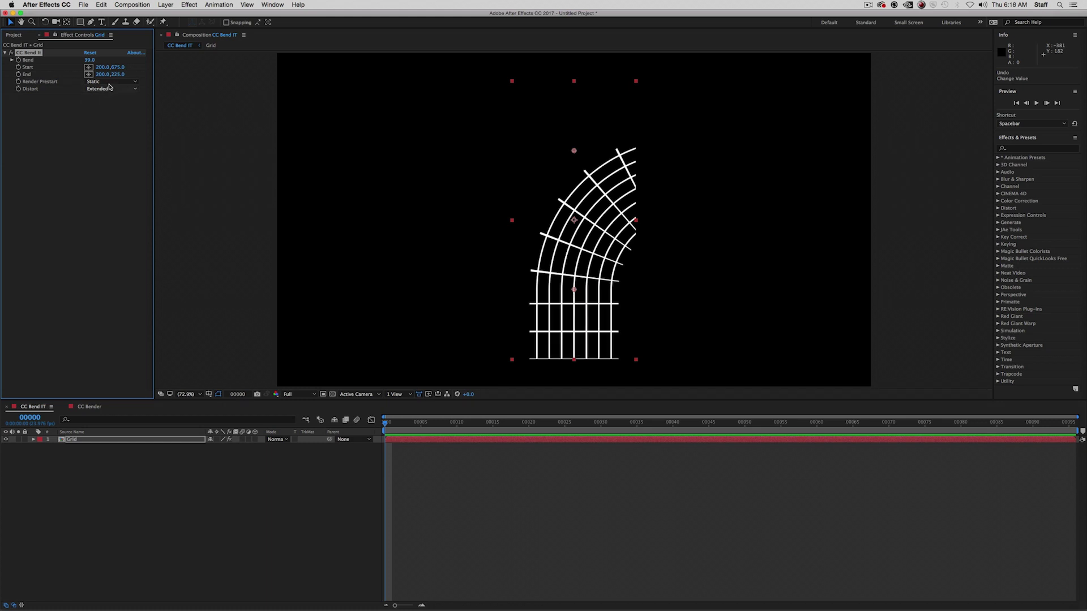
pyautogui.click(109, 83)
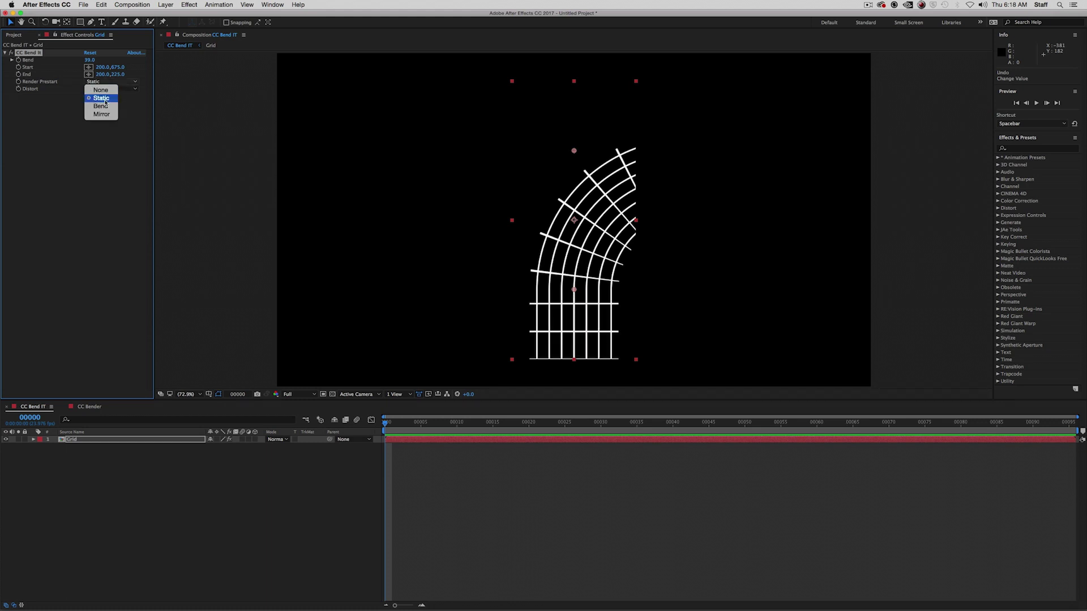
pyautogui.click(103, 106)
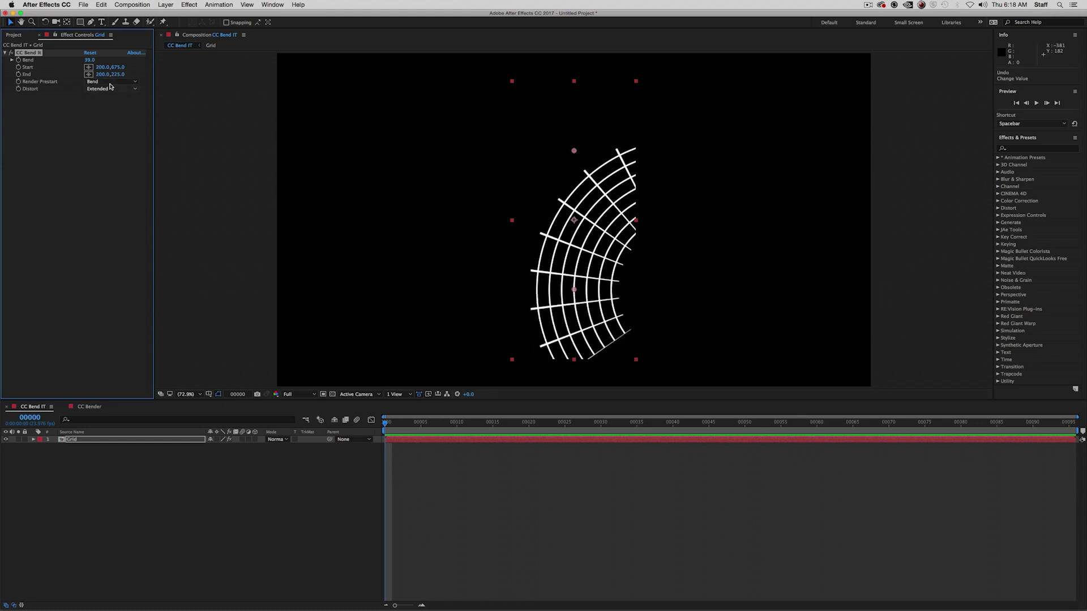
pyautogui.click(107, 82)
pyautogui.click(107, 115)
# In the CC Bender composition, apply Effect > Distort > CC Bender to the Grid layer.
pyautogui.click(86, 406)
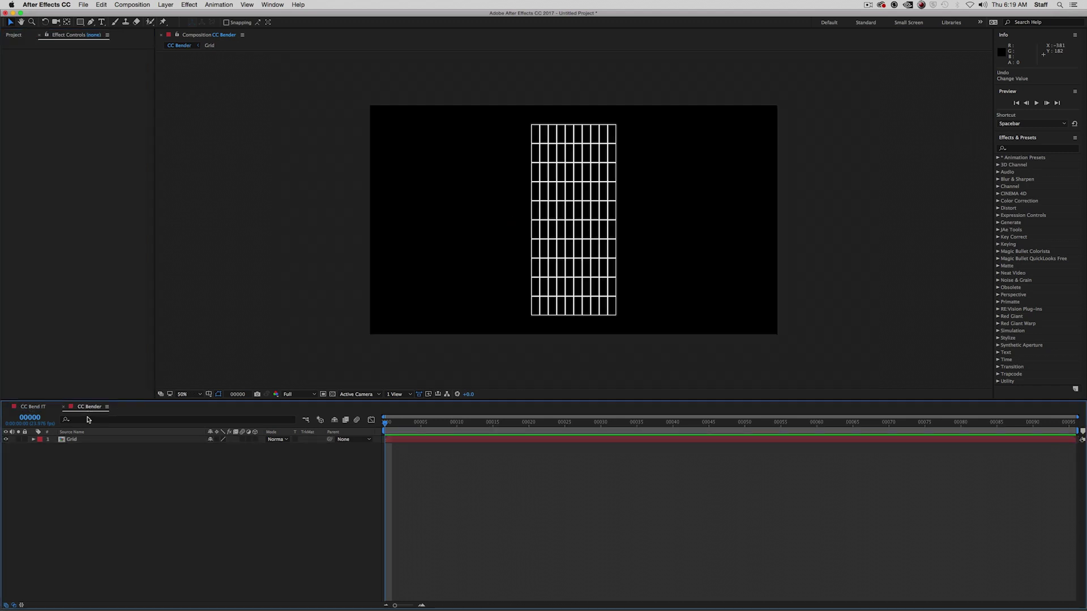
pyautogui.rightClick(93, 439)
pyautogui.moveTo(128, 409)
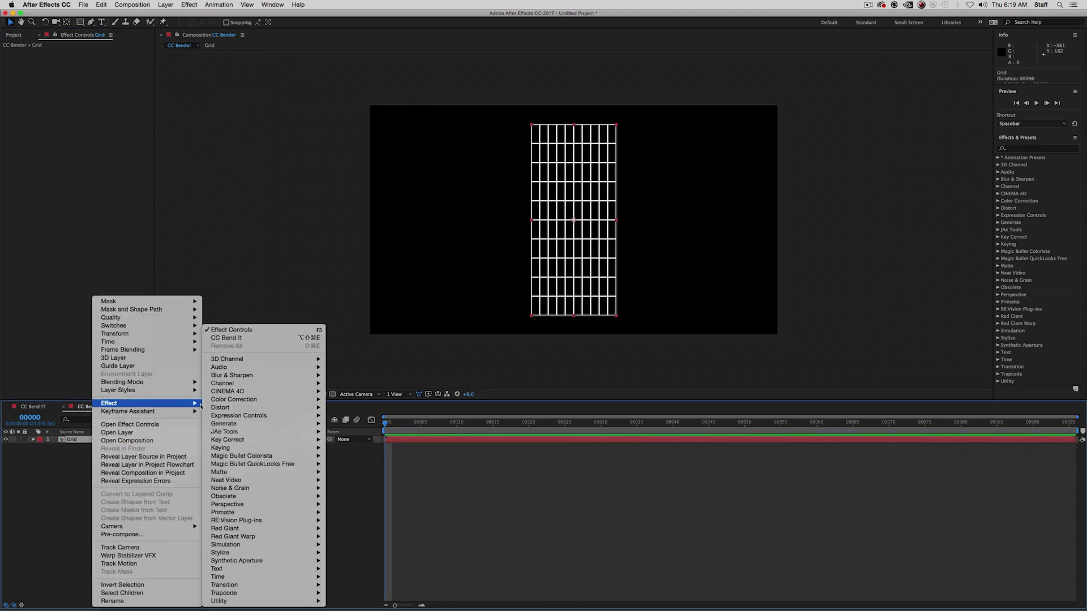
pyautogui.moveTo(221, 408)
pyautogui.click(357, 335)
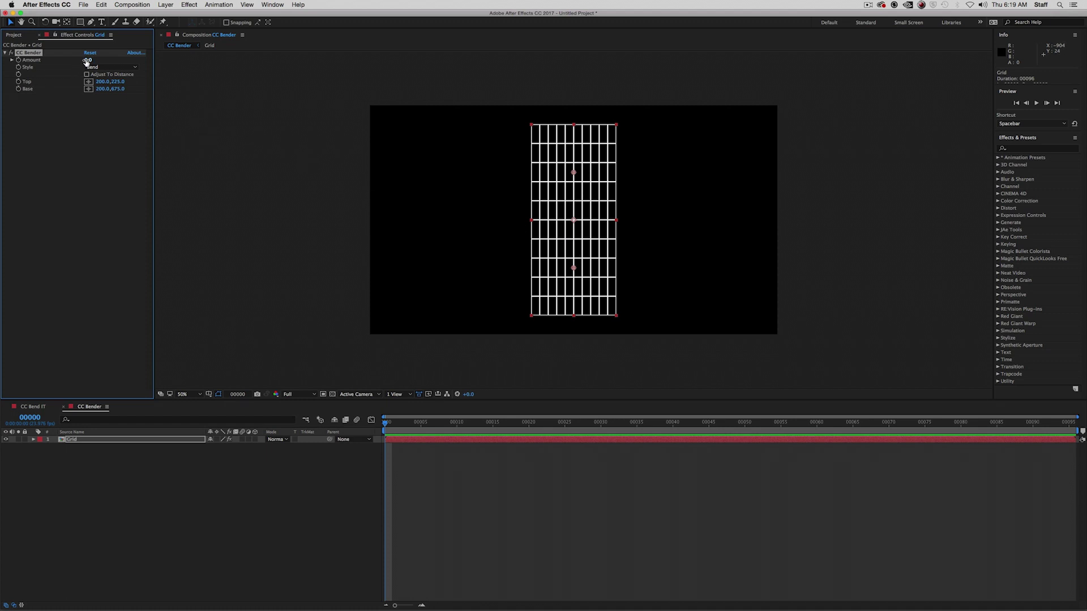
# Raise CC Bender Amount to 56, switch Style to Marilyn, then set Amount to 76.
pyautogui.moveTo(94, 61); pyautogui.dragTo(120, 64)
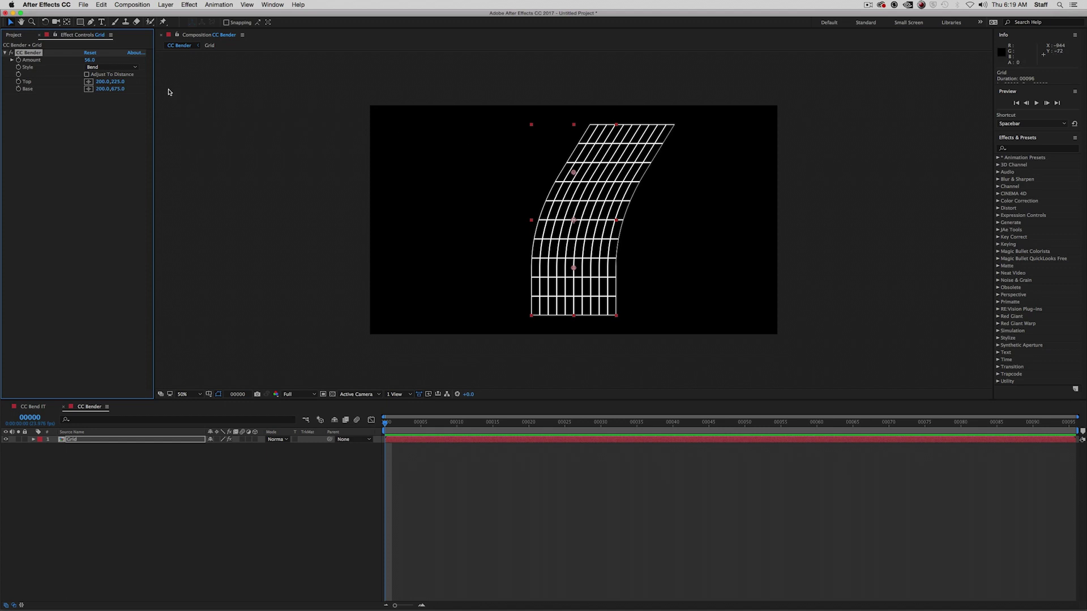
pyautogui.click(118, 68)
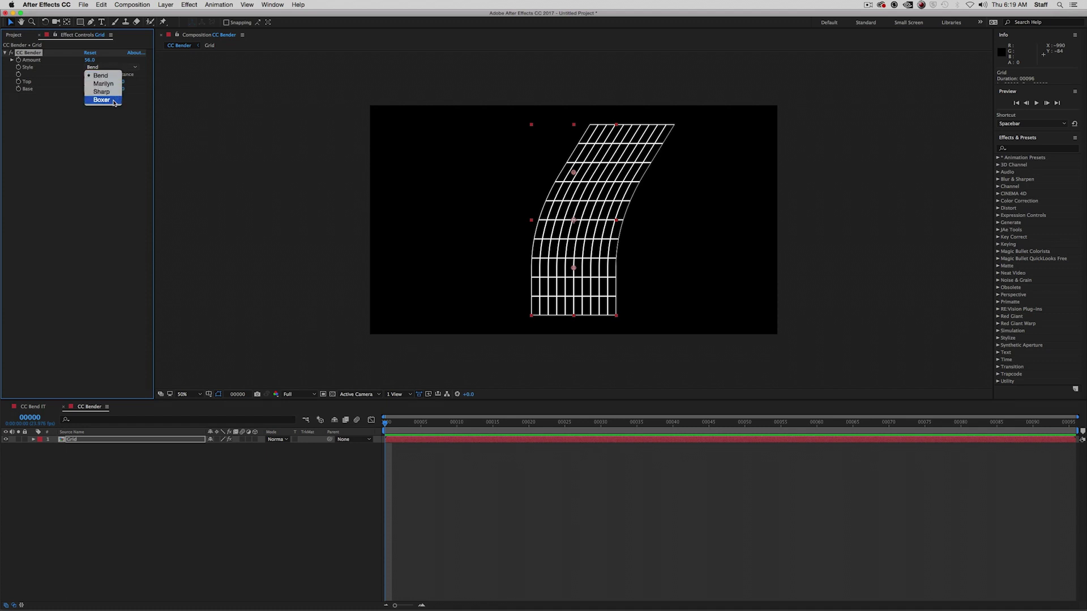
pyautogui.click(103, 83)
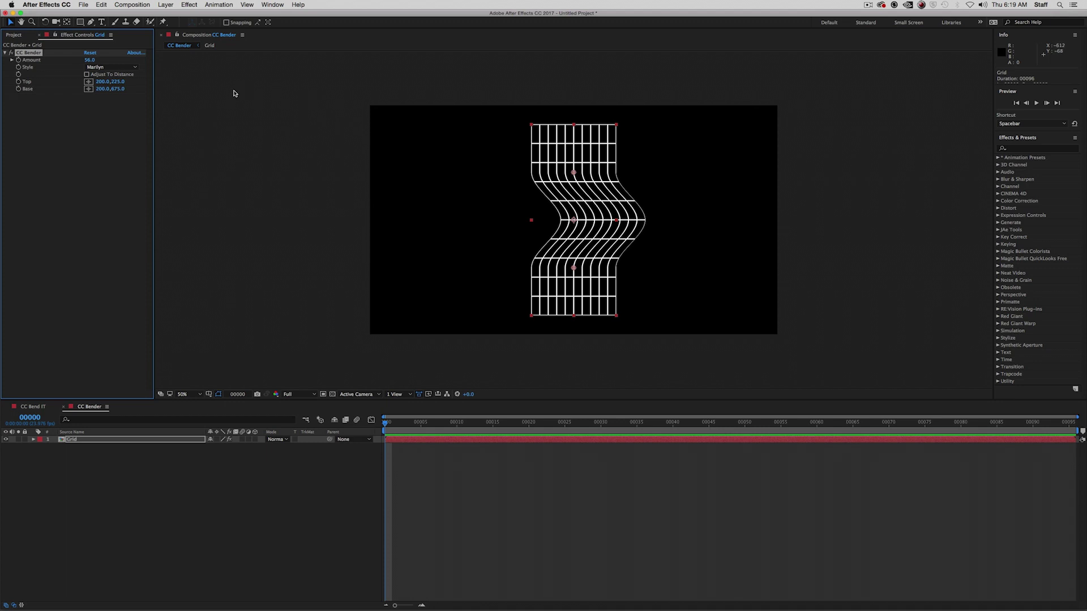
pyautogui.click(131, 69)
pyautogui.click(132, 70)
pyautogui.moveTo(109, 60); pyautogui.dragTo(107, 68)
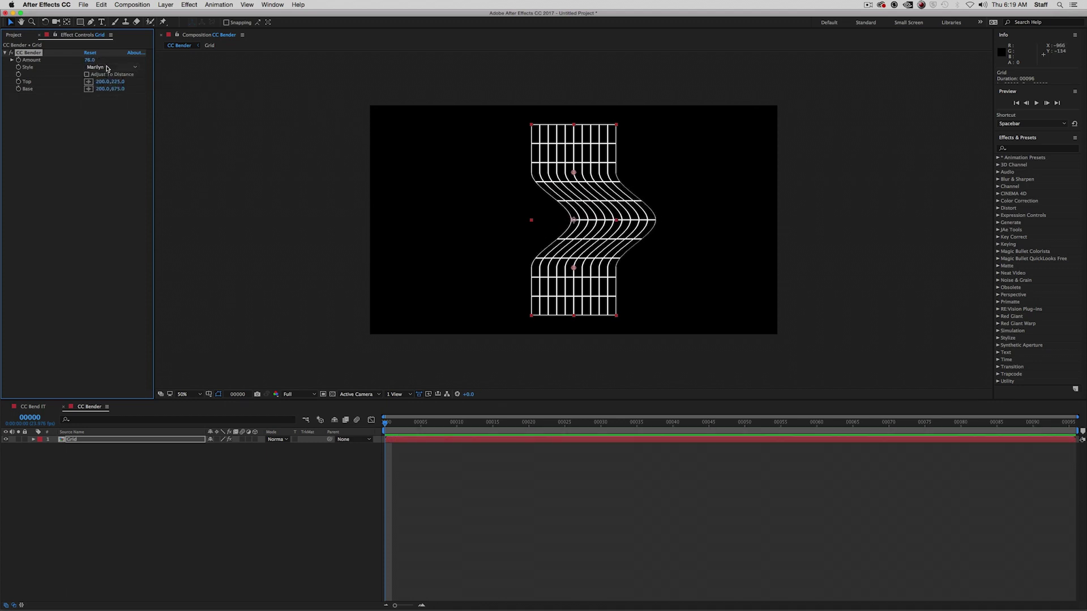
# Switch CC Bender Style to Sharp, then to Boxer, and nudge Amount to 76.
pyautogui.click(107, 68)
pyautogui.click(105, 92)
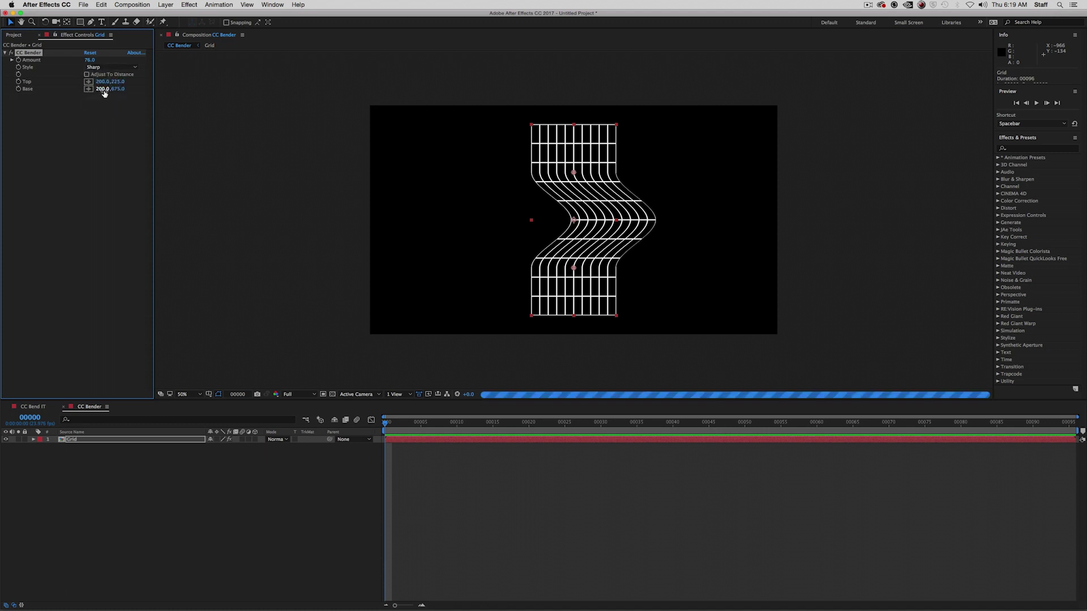
pyautogui.click(107, 68)
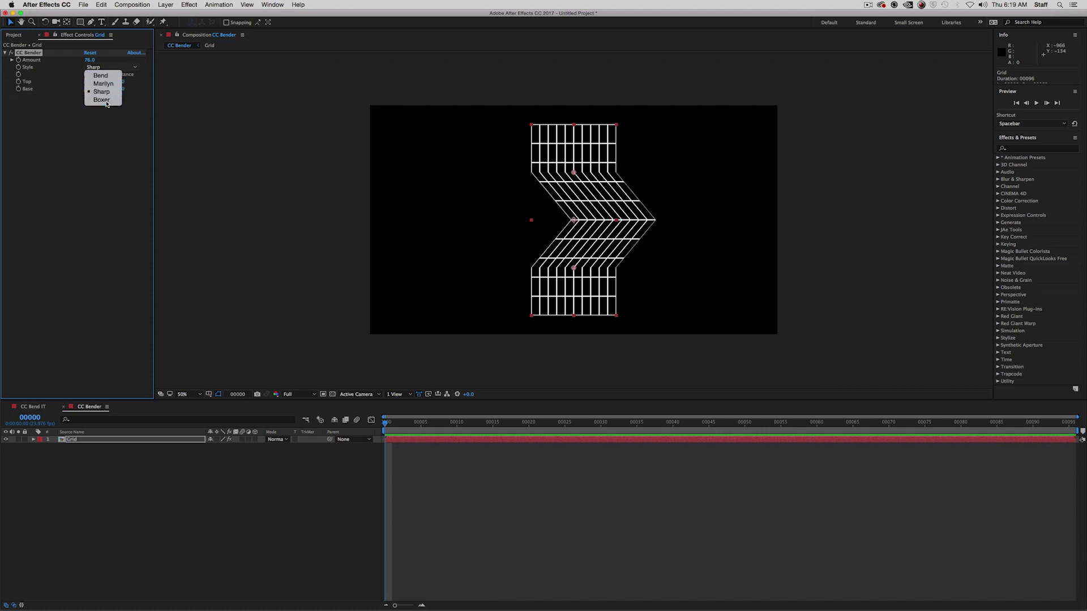
pyautogui.click(107, 103)
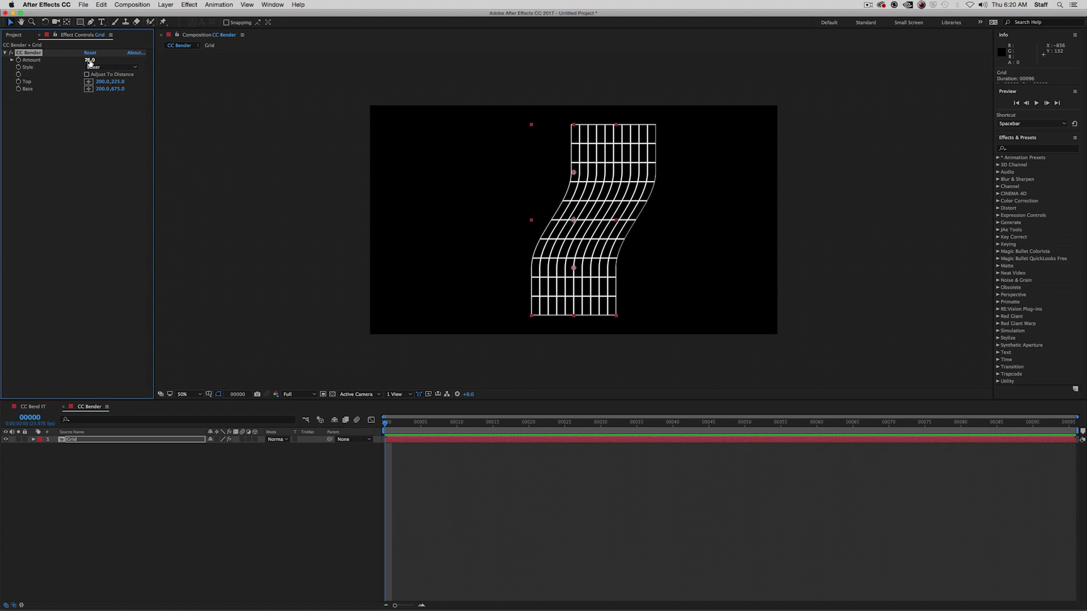
pyautogui.moveTo(90, 62); pyautogui.dragTo(91, 61)
# Turn Adjust To Distance on for the Boxer bend, then turn it off again.
pyautogui.click(88, 76)
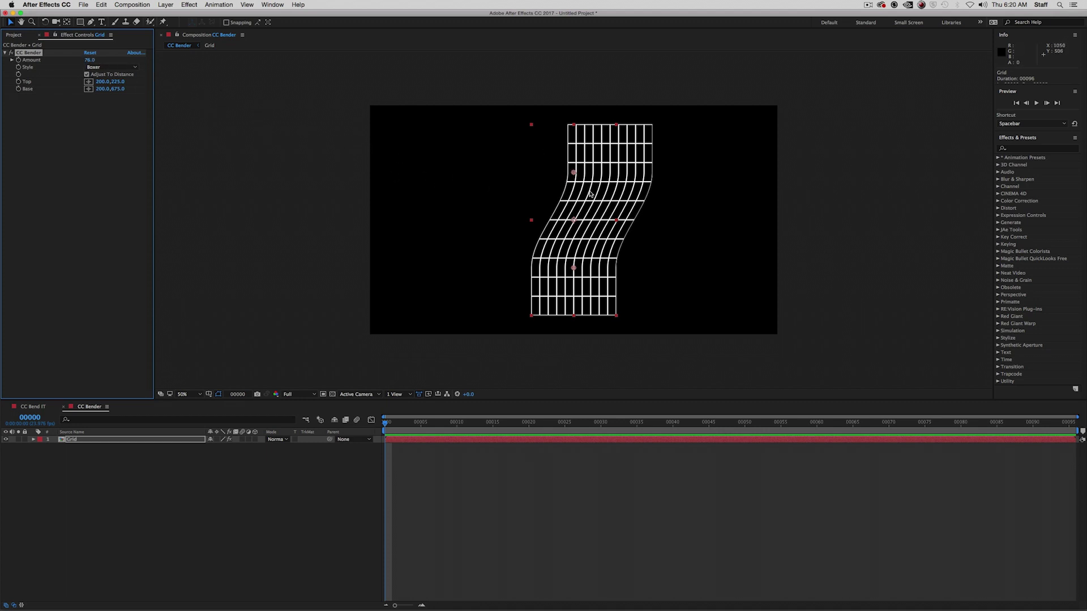
pyautogui.click(87, 74)
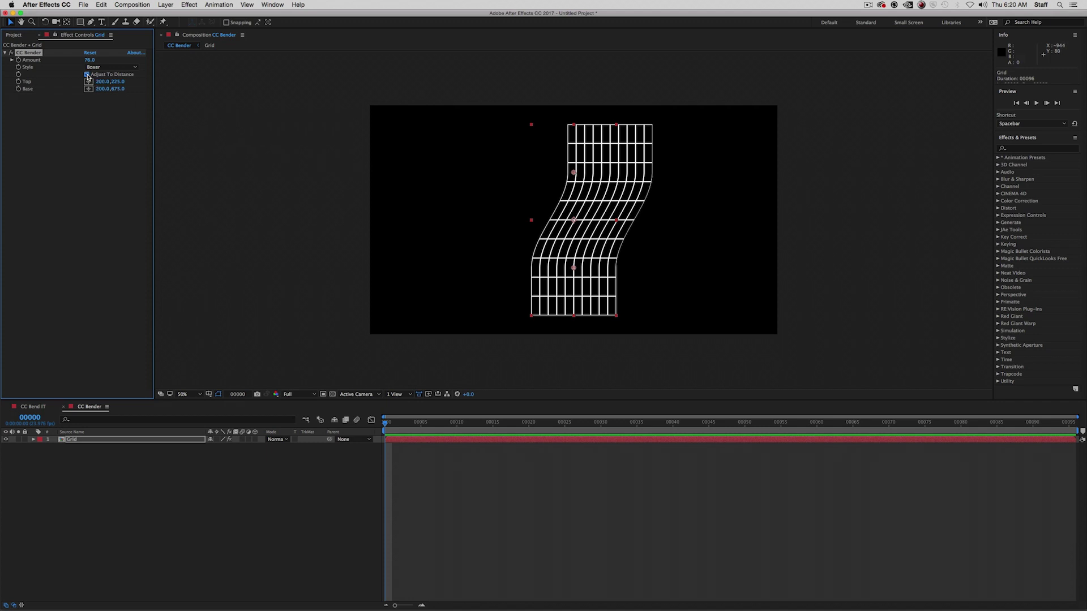